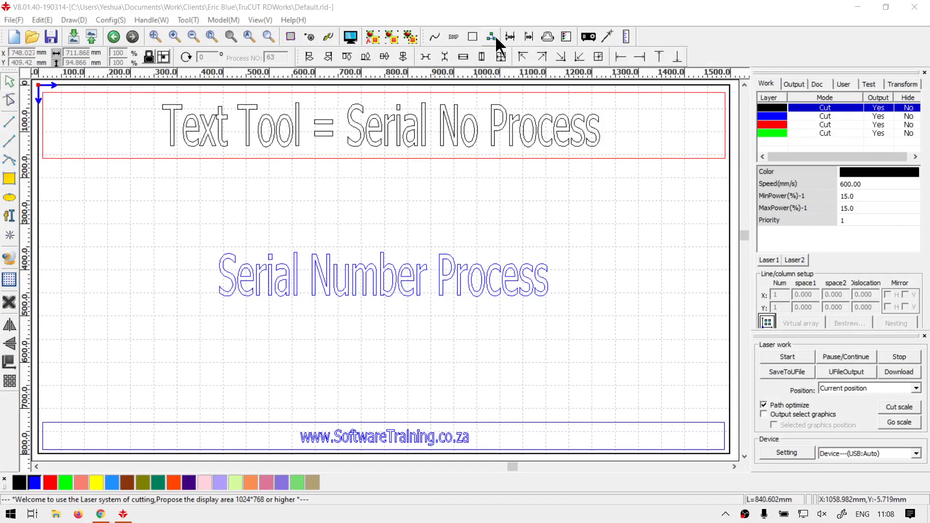
# - Delete the "Serial Number Process" text in the middle of the work area
pyautogui.click(493, 27)
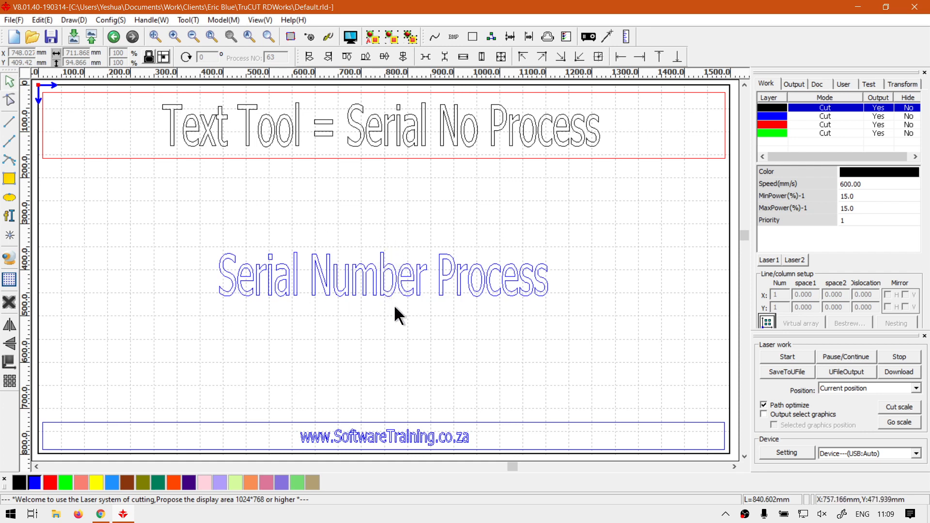
pyautogui.moveTo(632, 399); pyautogui.dragTo(151, 216)
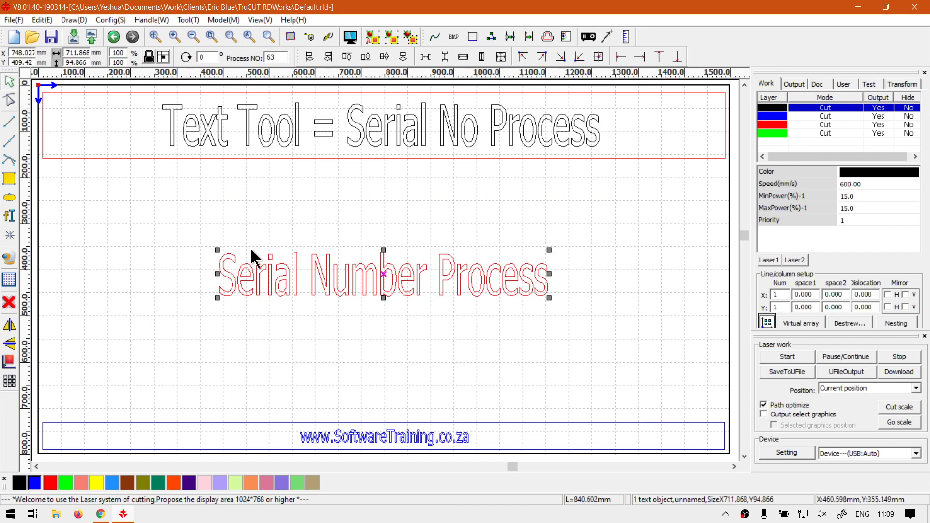
pyautogui.press('Delete')
# - Add a new "Serial Number Process" text with a height of 100 mm below the title box
pyautogui.click(9, 216)
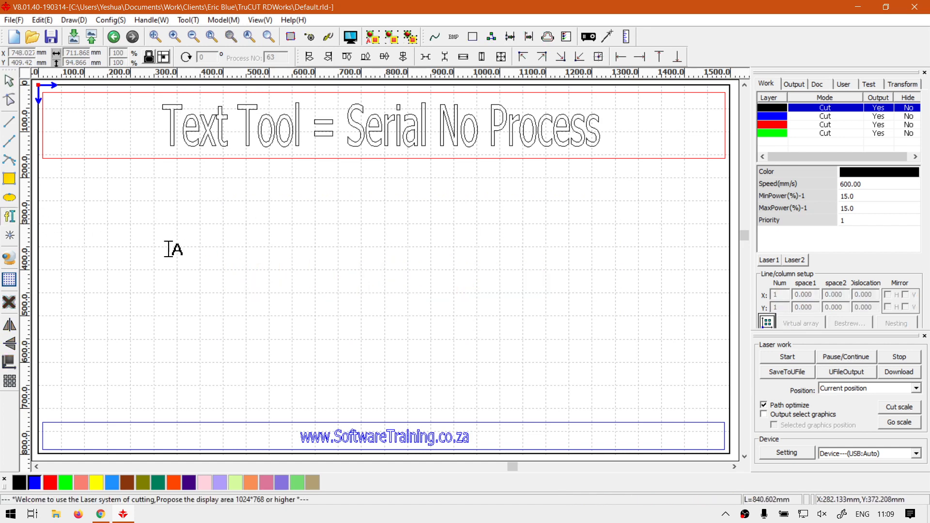
pyautogui.click(229, 225)
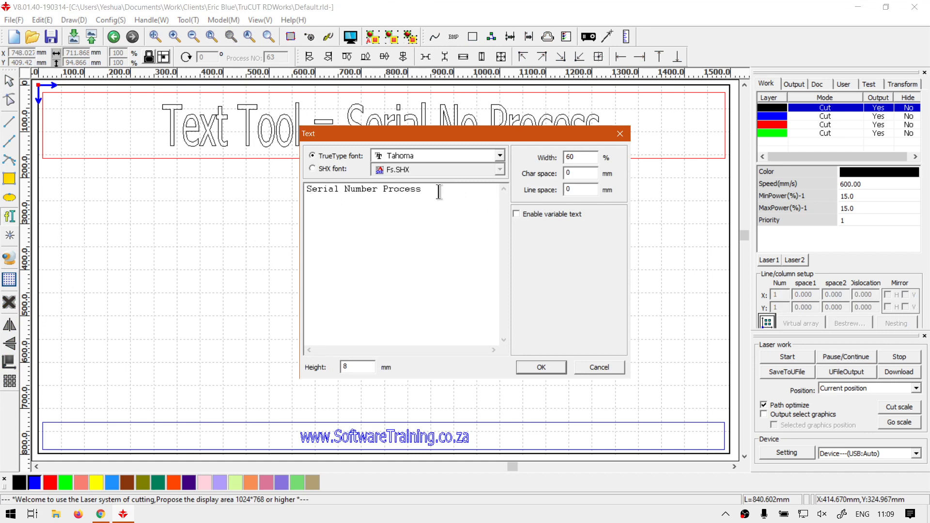
pyautogui.moveTo(423, 189)
pyautogui.mouseDown()
pyautogui.moveTo(379, 189)
pyautogui.moveTo(431, 189)
pyautogui.mouseUp()
pyautogui.moveTo(361, 368); pyautogui.dragTo(337, 368)
pyautogui.moveTo(421, 134); pyautogui.dragTo(618, 112)
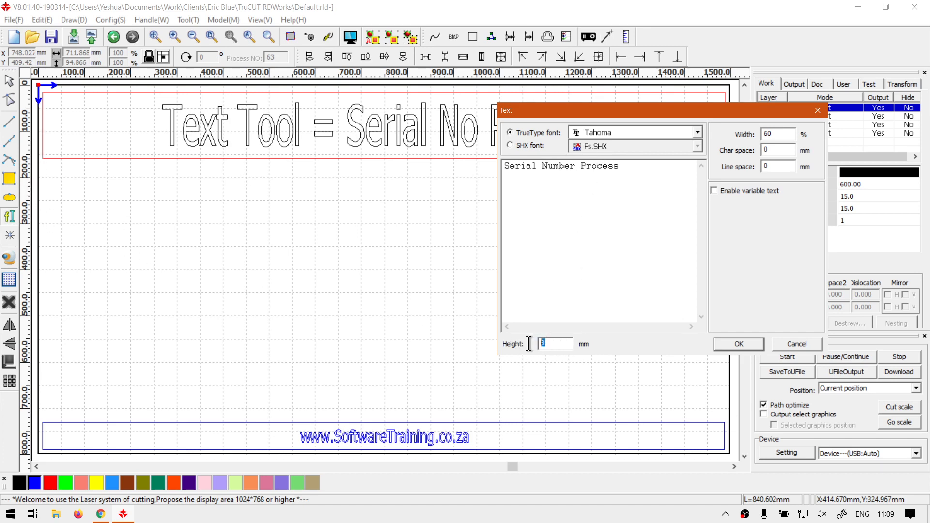
pyautogui.write('100')
pyautogui.click(738, 345)
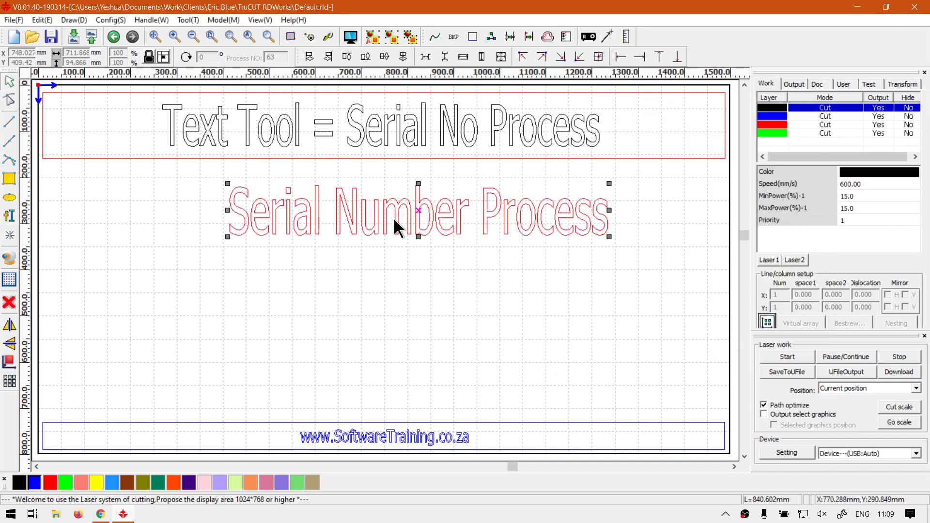
# - Move the new text down and left to about X 760 mm, Y 424 mm, and deselect it
pyautogui.moveTo(394, 217); pyautogui.dragTo(391, 264)
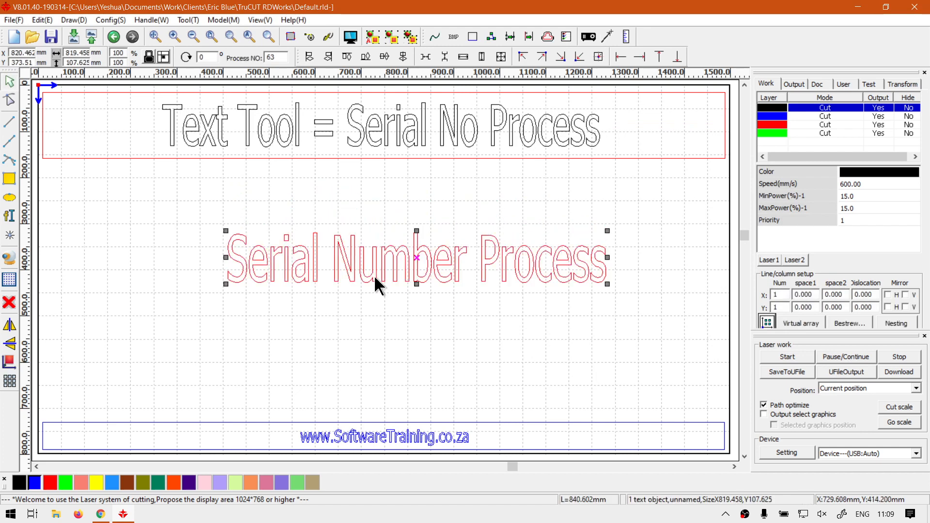
pyautogui.press('Left')
pyautogui.press('Left')
pyautogui.press('Left')
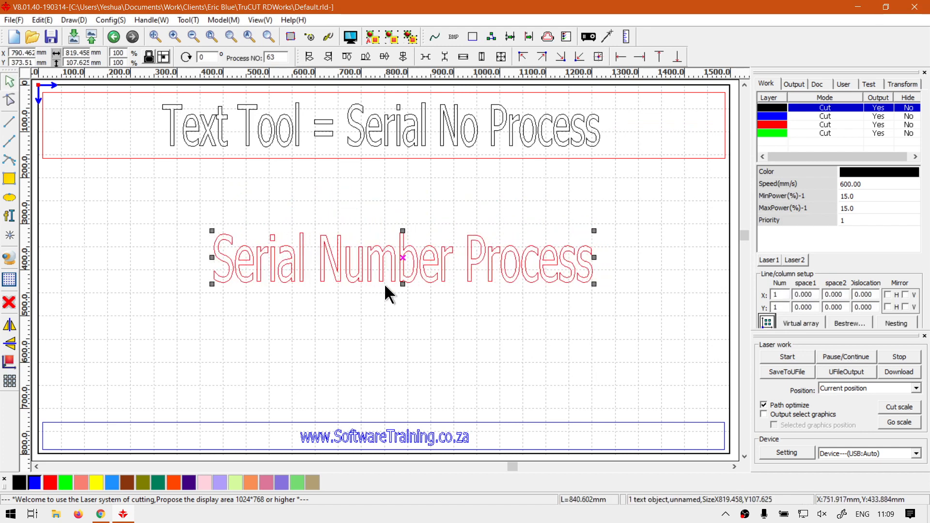
pyautogui.press('Left')
pyautogui.press('Left')
pyautogui.press('Left')
pyautogui.press('Down')
pyautogui.press('Down')
pyautogui.press('Down')
pyautogui.press('Down')
pyautogui.press('Down')
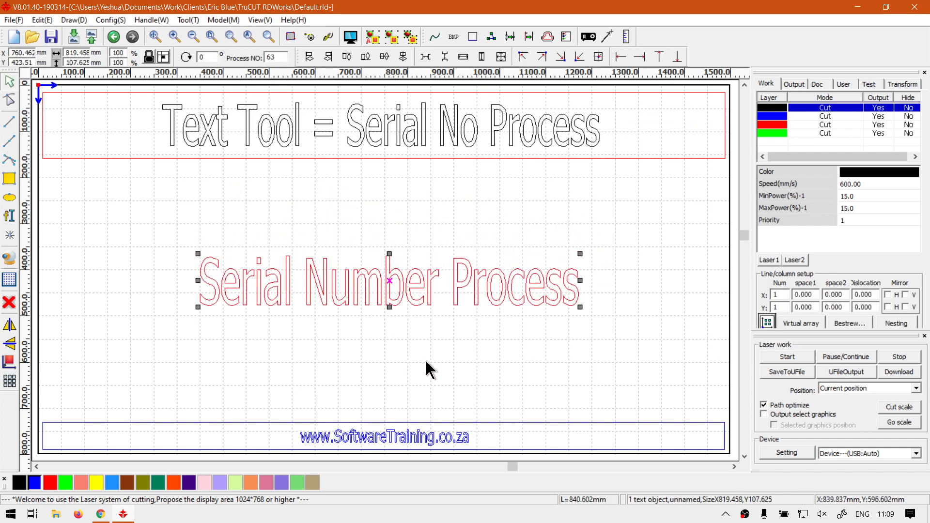
pyautogui.click(431, 338)
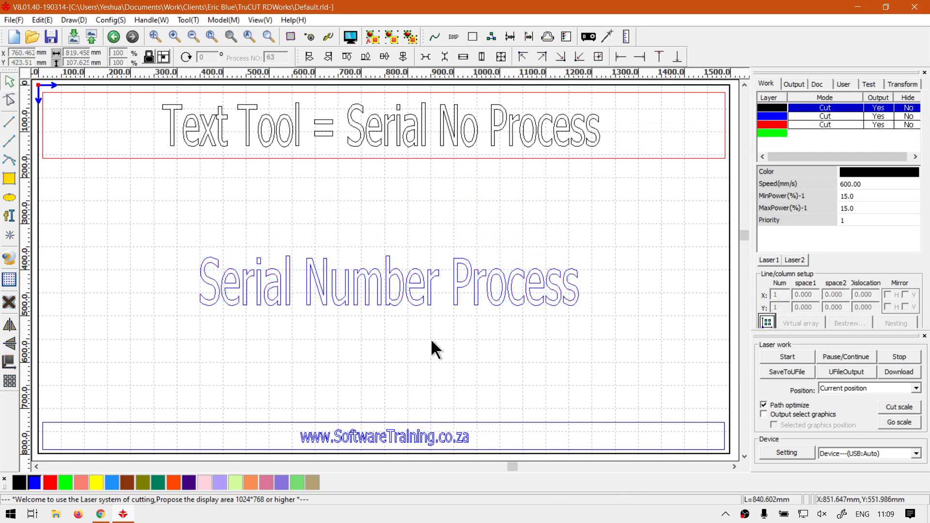
# - Enable variable text of type SerialNO for the "Serial Number Process" text, with prefix SN and suffix PV
pyautogui.click(403, 280)
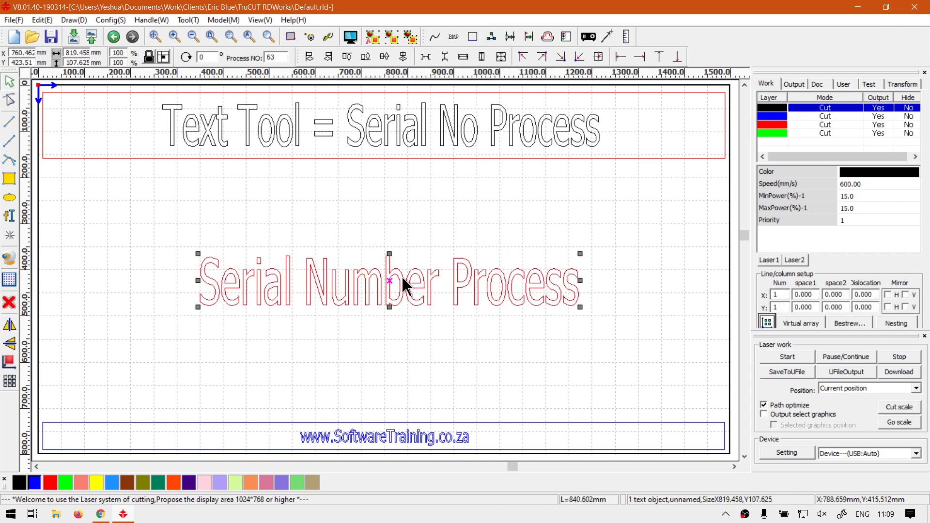
pyautogui.doubleClick(402, 275)
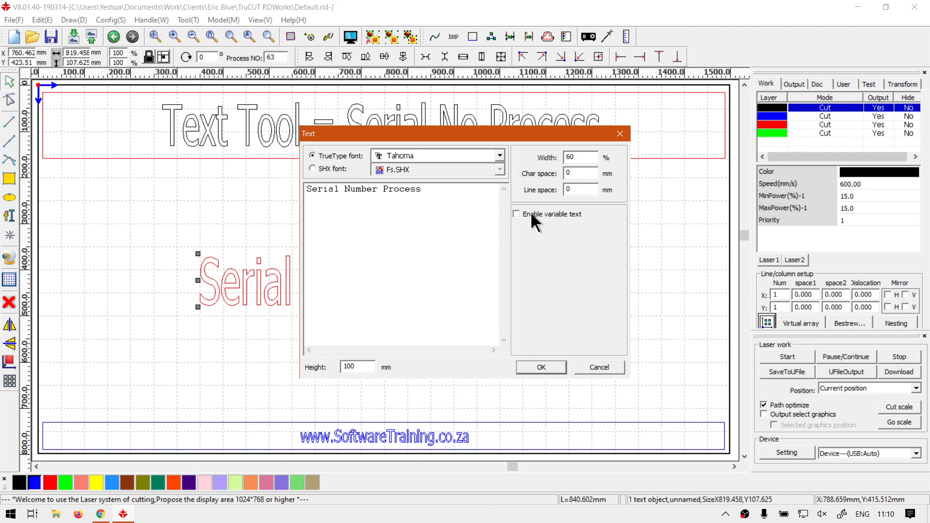
pyautogui.click(516, 214)
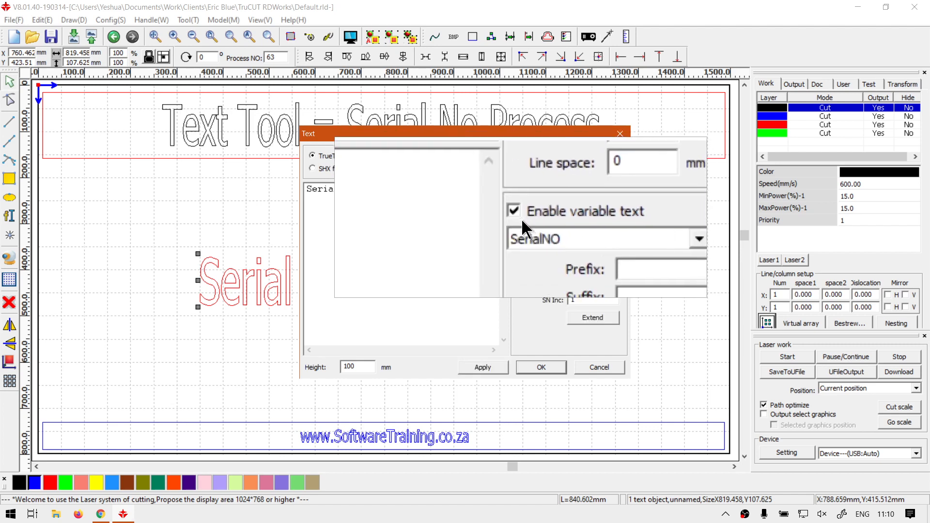
pyautogui.click(606, 225)
pyautogui.click(606, 225)
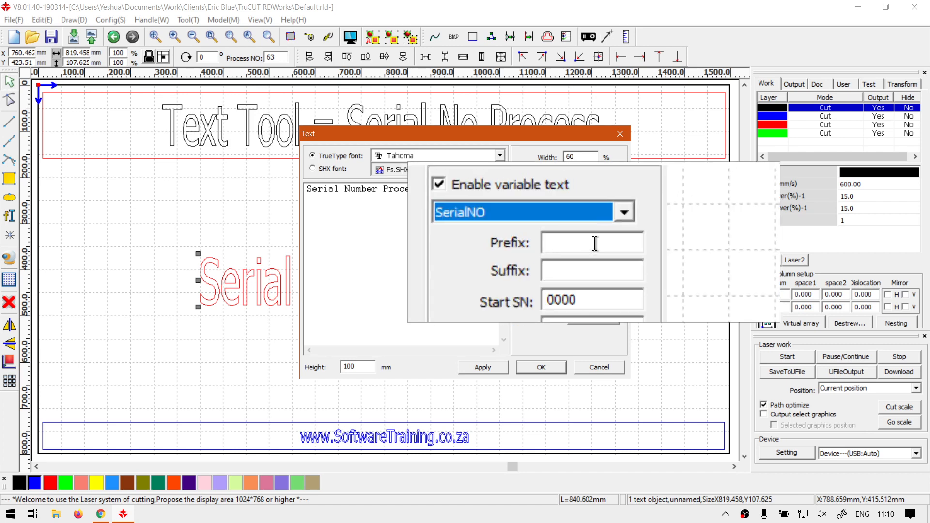
pyautogui.click(594, 244)
pyautogui.write('S')
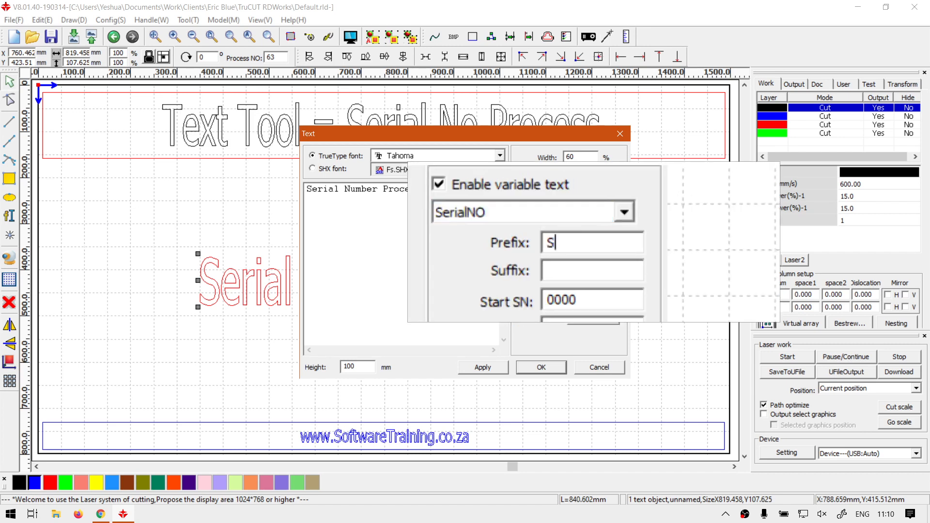
pyautogui.write('N')
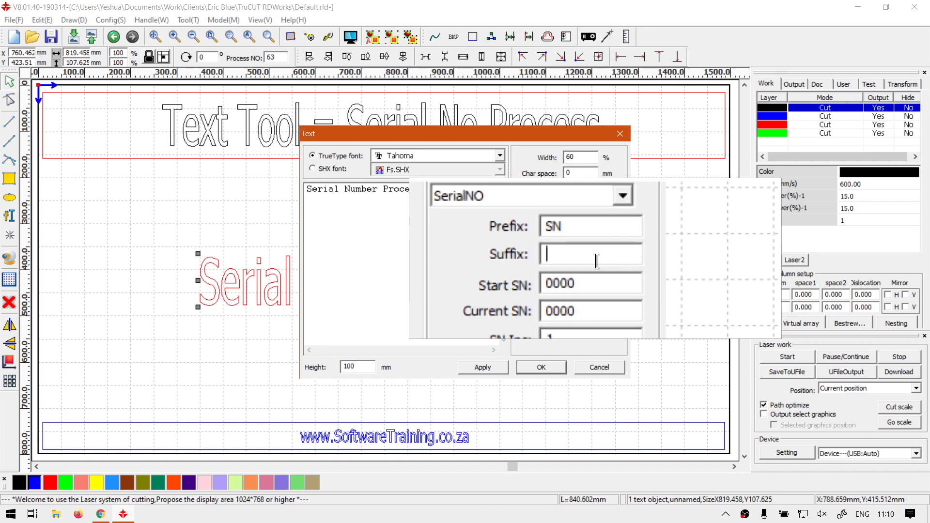
pyautogui.write('PV')
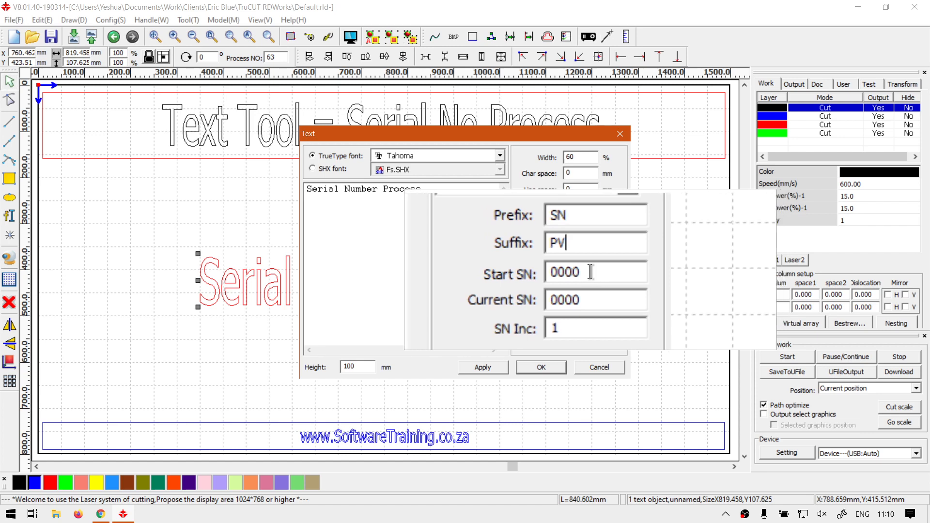
# - Set both the start and current serial numbers to 00 and open the extended serial number settings
pyautogui.click(590, 271)
pyautogui.doubleClick(591, 272)
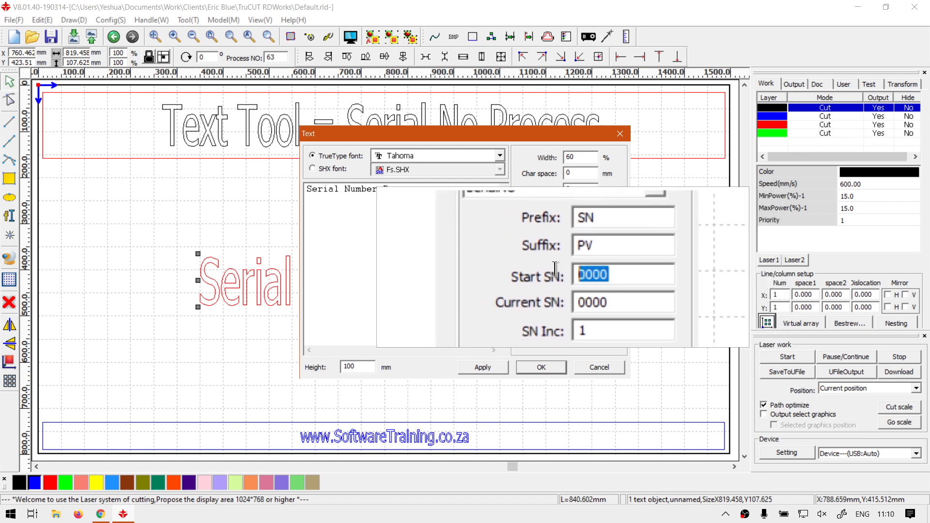
pyautogui.write('00')
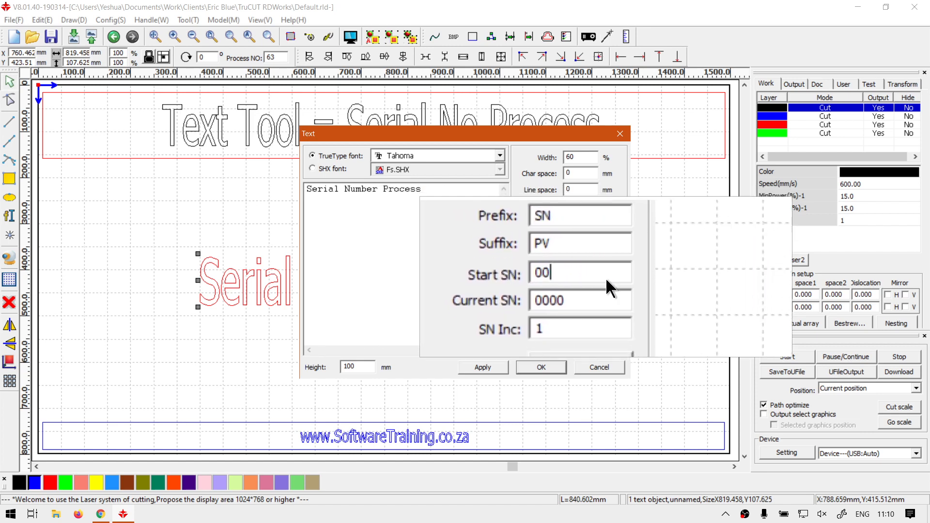
pyautogui.doubleClick(594, 285)
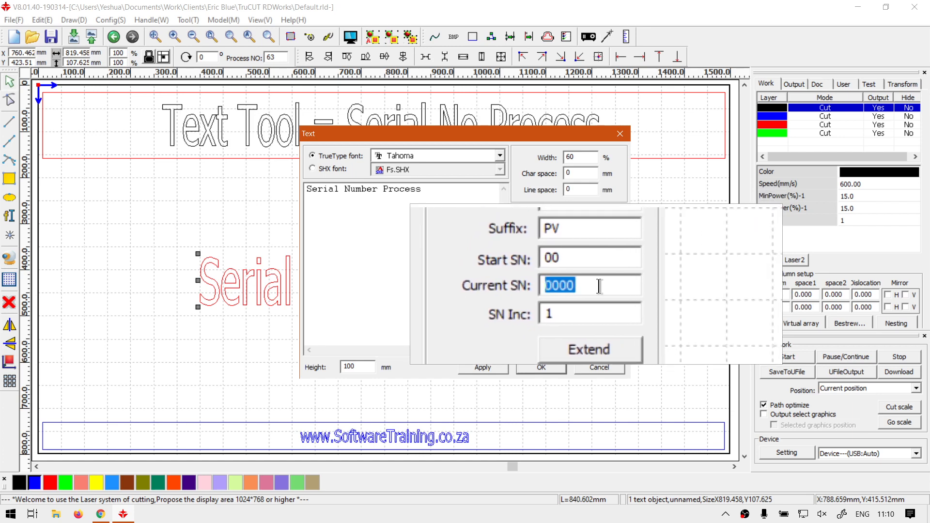
pyautogui.write('00')
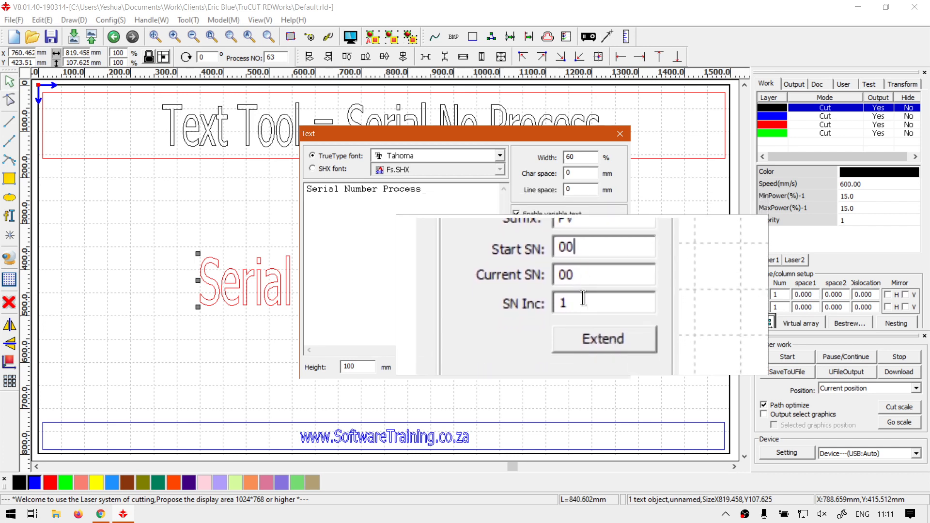
pyautogui.click(586, 319)
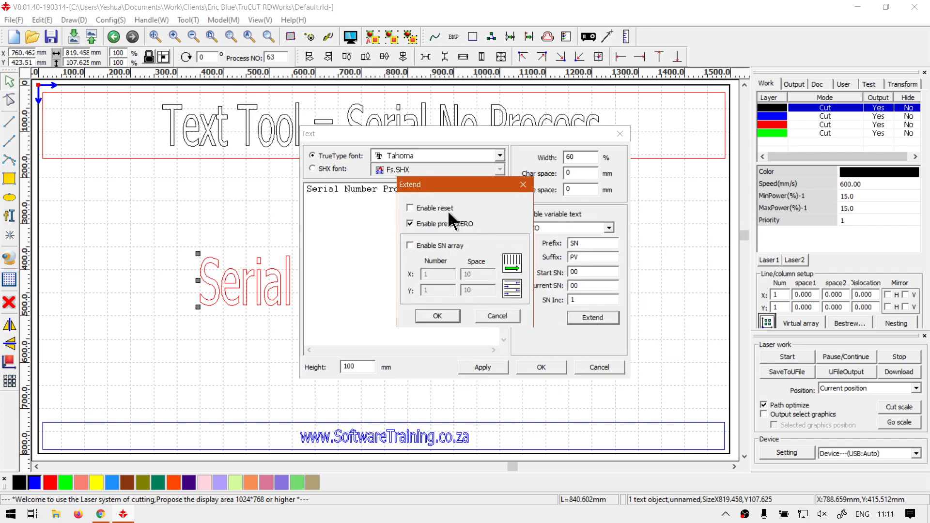
# - Try the serial number reset with a value of 99 and switch the reset off again
pyautogui.click(422, 208)
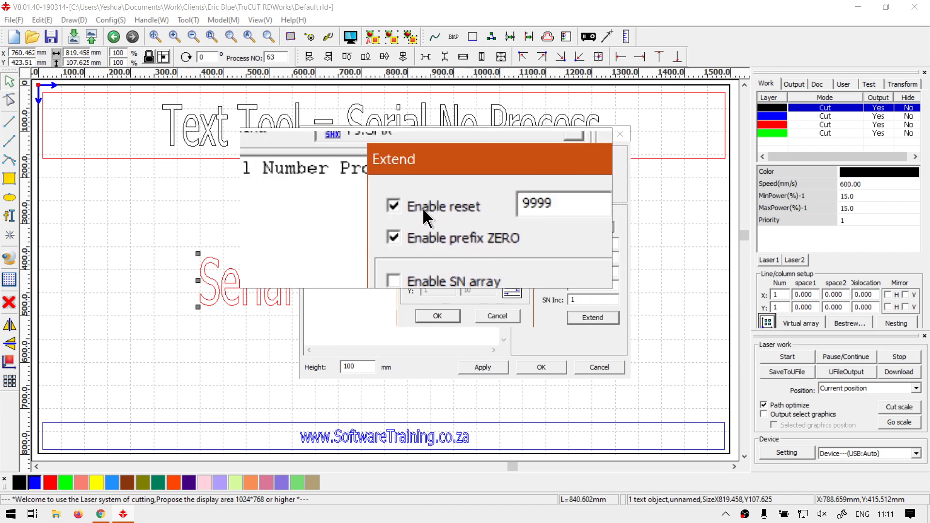
pyautogui.moveTo(491, 208); pyautogui.dragTo(469, 209)
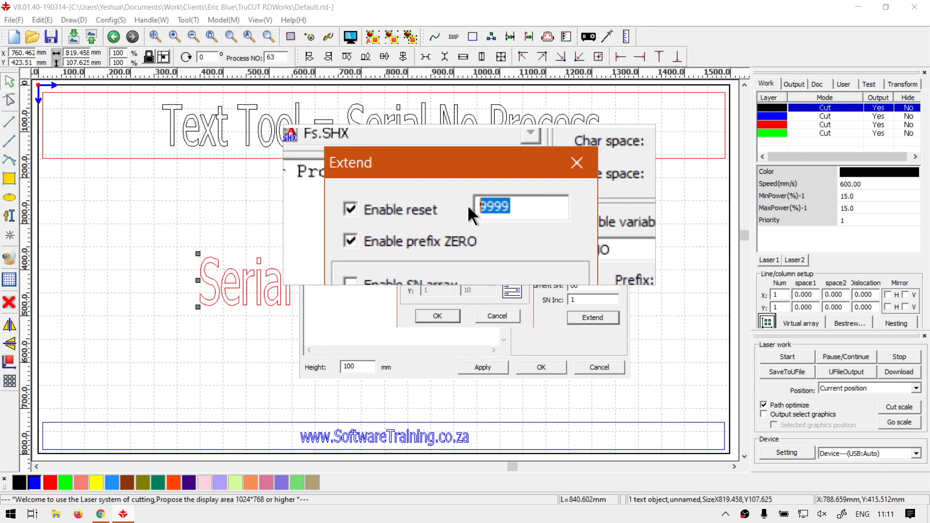
pyautogui.write('99')
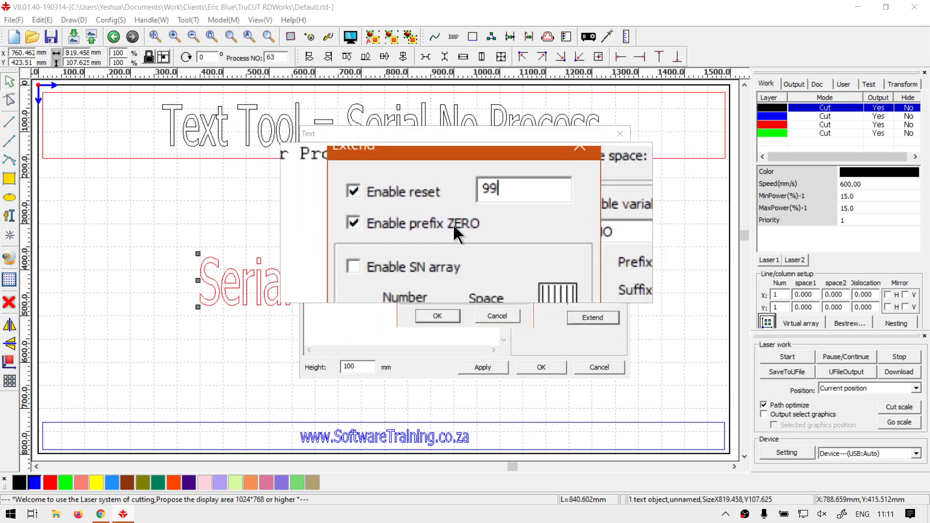
pyautogui.click(417, 208)
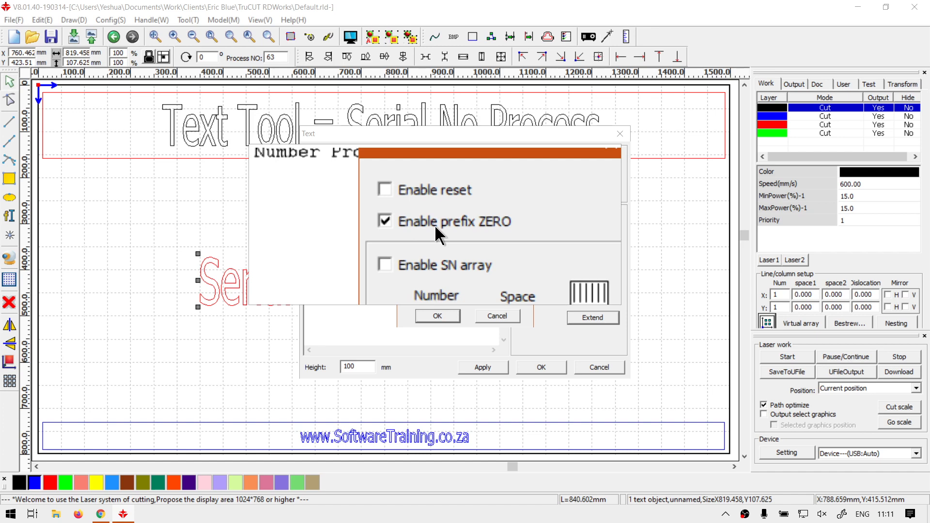
# - Disable the zero prefix in the extended serial number settings and accept them
pyautogui.click(434, 225)
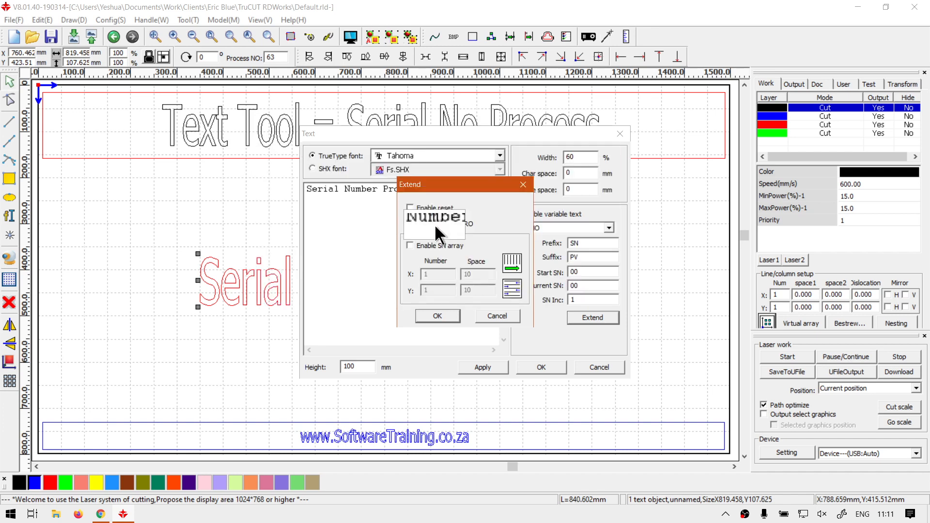
pyautogui.click(437, 316)
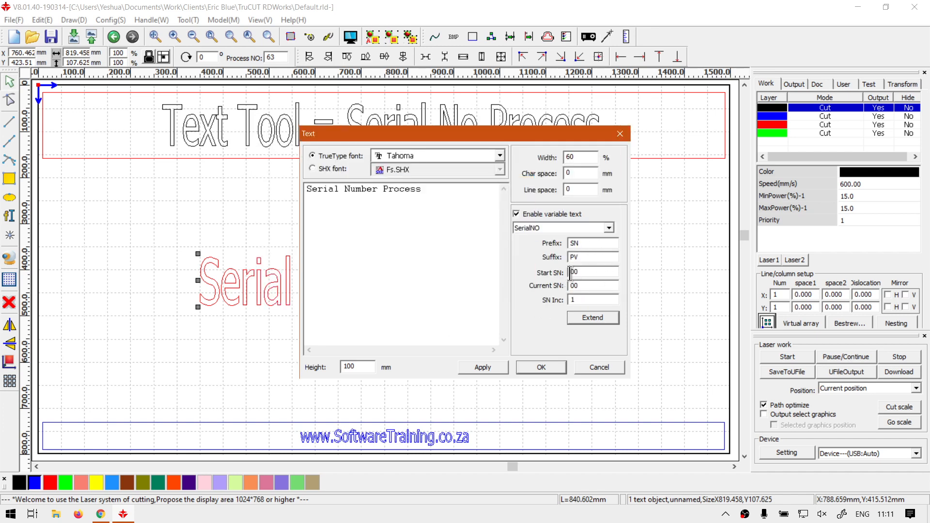
# - Set the current serial number to 01 and apply the variable text to the object
pyautogui.moveTo(499, 141); pyautogui.dragTo(551, 113)
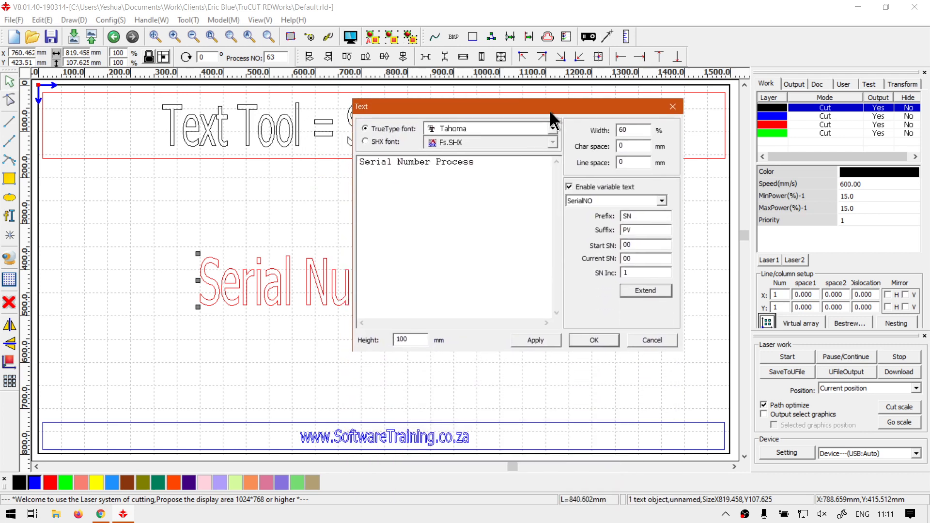
pyautogui.doubleClick(630, 258)
pyautogui.write('01')
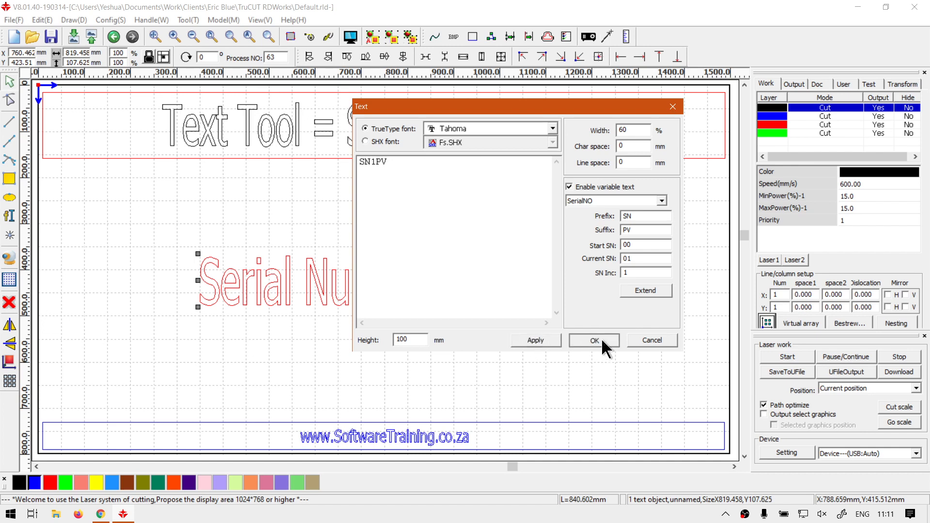
pyautogui.click(600, 345)
pyautogui.click(474, 333)
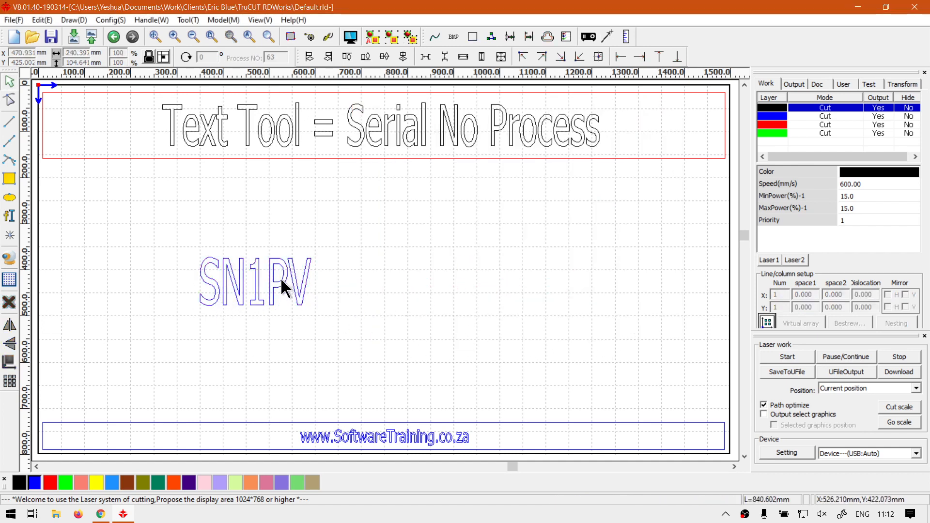
# - Centre the SN1PV text on the page at X 750 mm, Y 400 mm
pyautogui.click(294, 295)
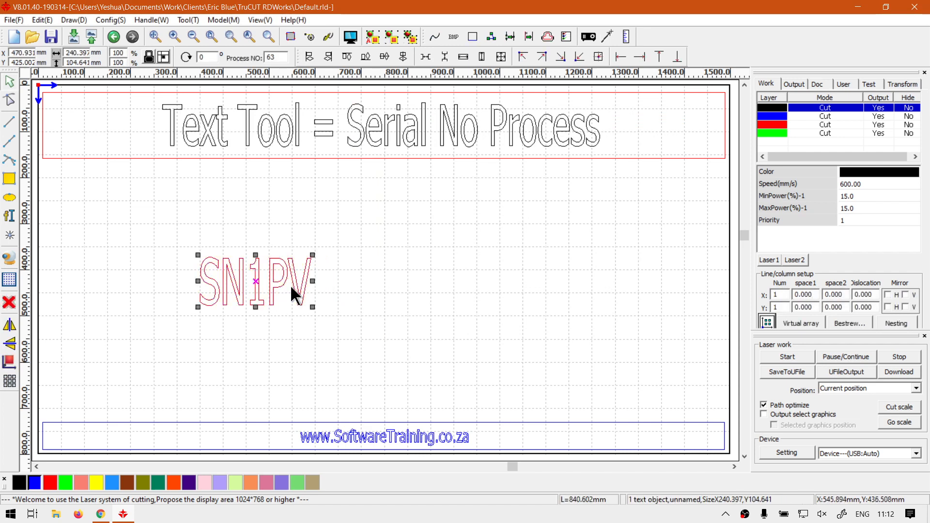
pyautogui.click(9, 360)
pyautogui.click(524, 333)
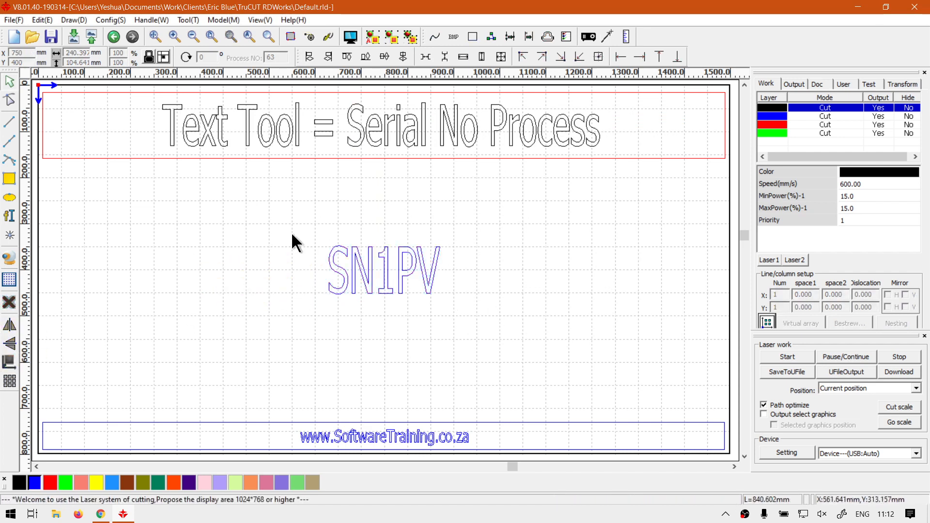
pyautogui.click(369, 276)
pyautogui.click(515, 294)
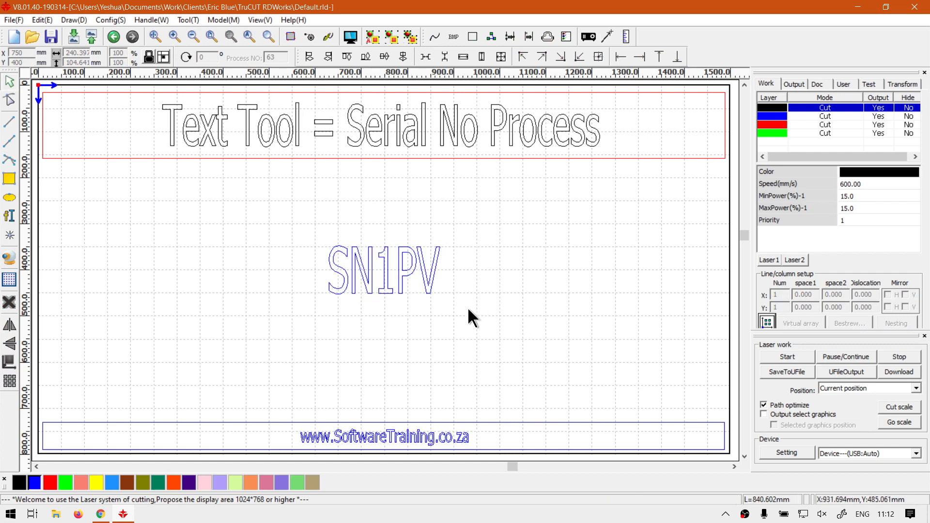
# - Review the start and current serial number settings of the SN1PV variable text, close them and deselect the text
pyautogui.doubleClick(413, 272)
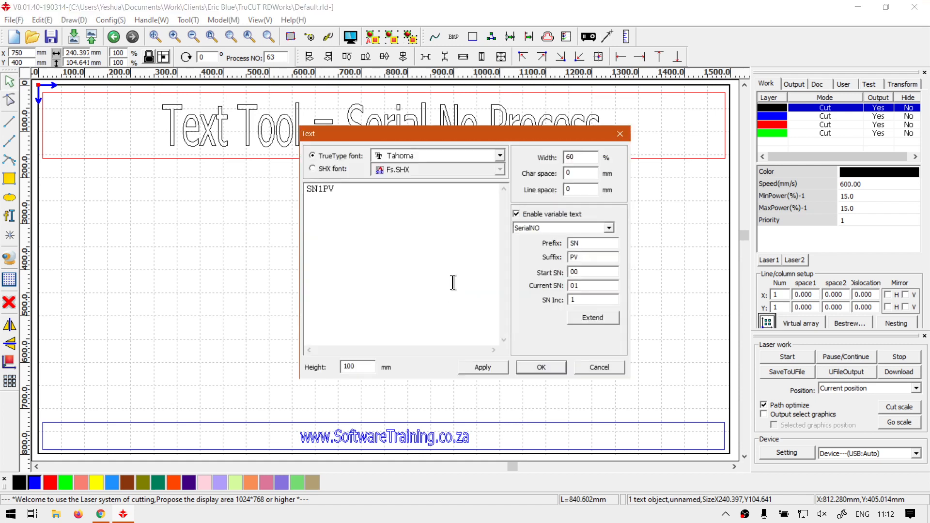
pyautogui.click(600, 368)
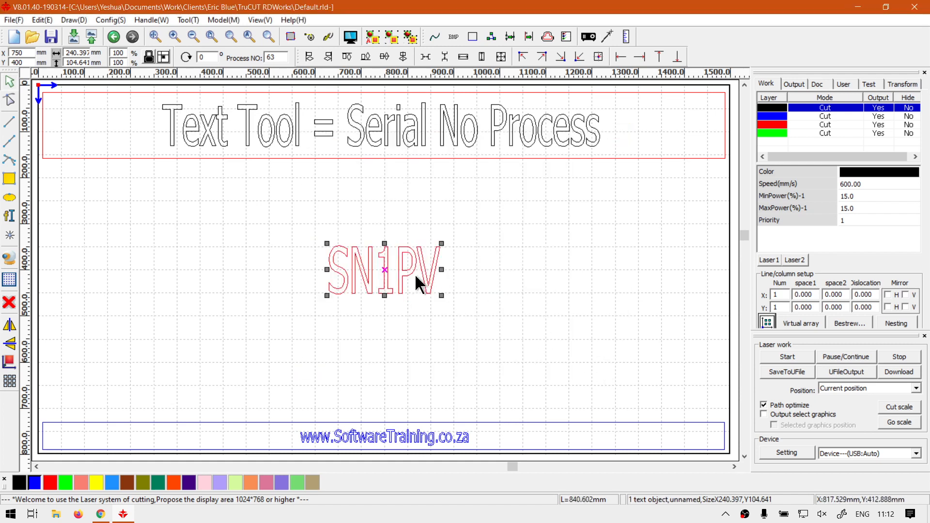
pyautogui.click(501, 280)
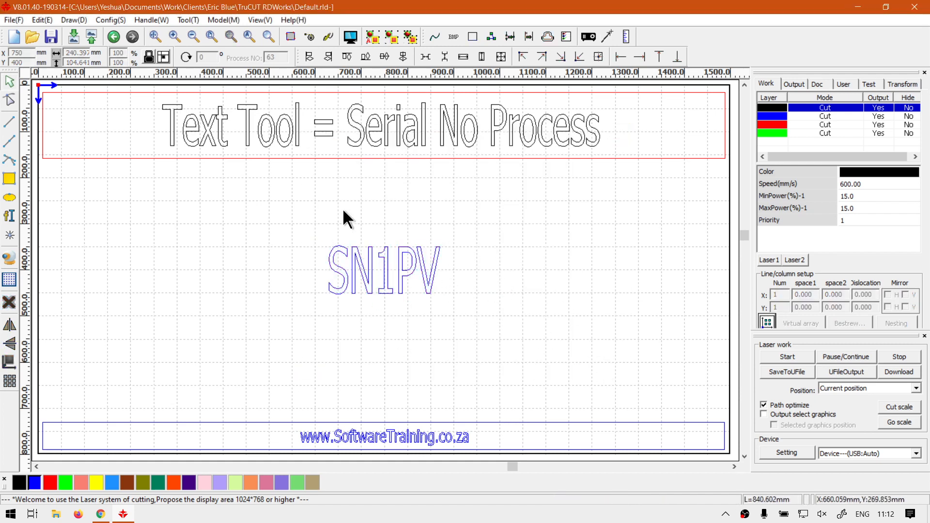
pyautogui.doubleClick(386, 263)
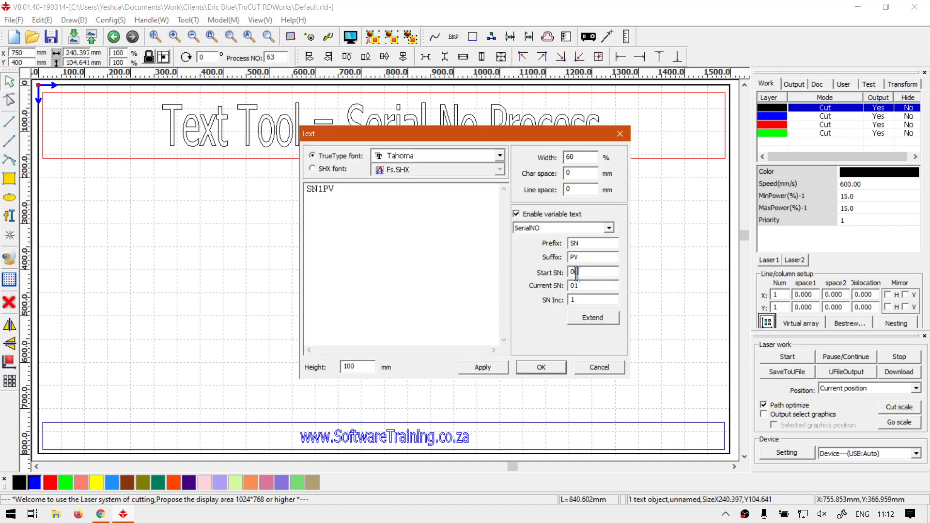
pyautogui.moveTo(574, 272); pyautogui.dragTo(603, 286)
pyautogui.click(542, 367)
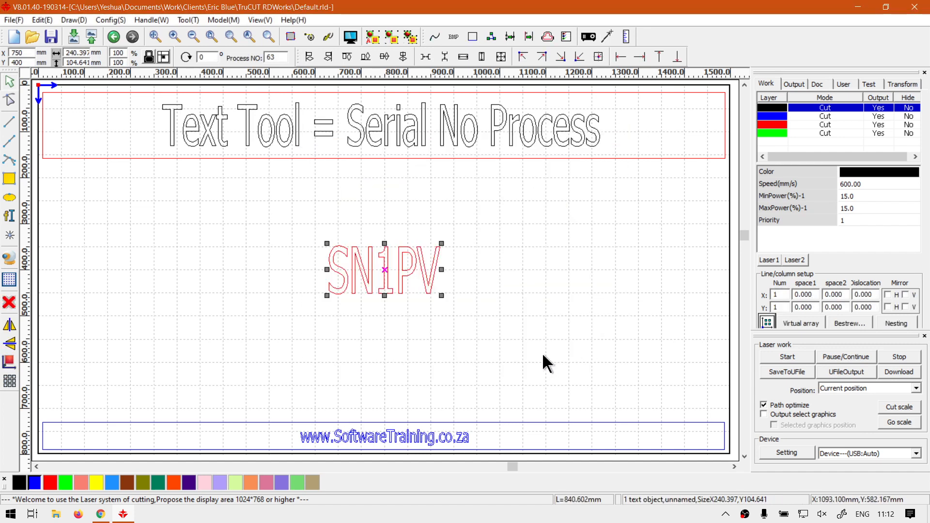
pyautogui.click(543, 361)
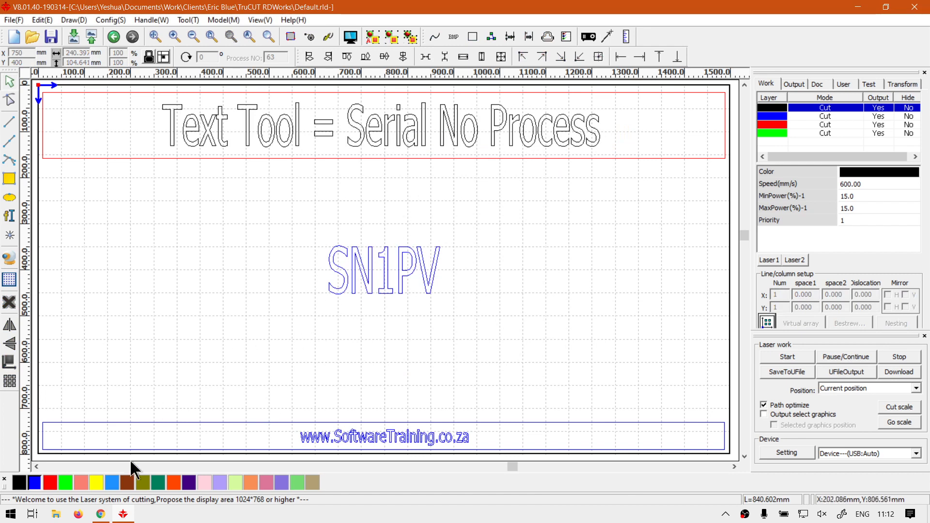
# - Switch to the Chrome window with the softwaretraining.co.za home page and show its full web address
pyautogui.moveTo(102, 517)
pyautogui.click(114, 479)
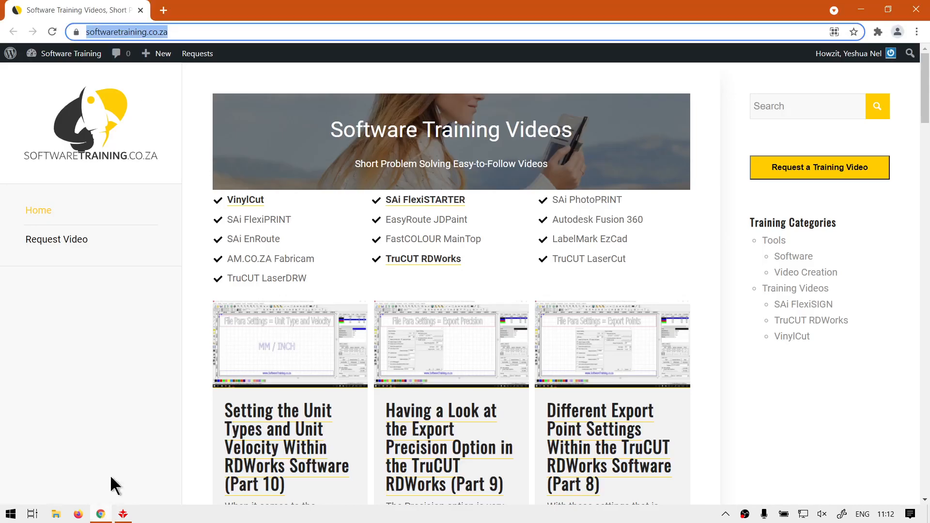
pyautogui.click(194, 33)
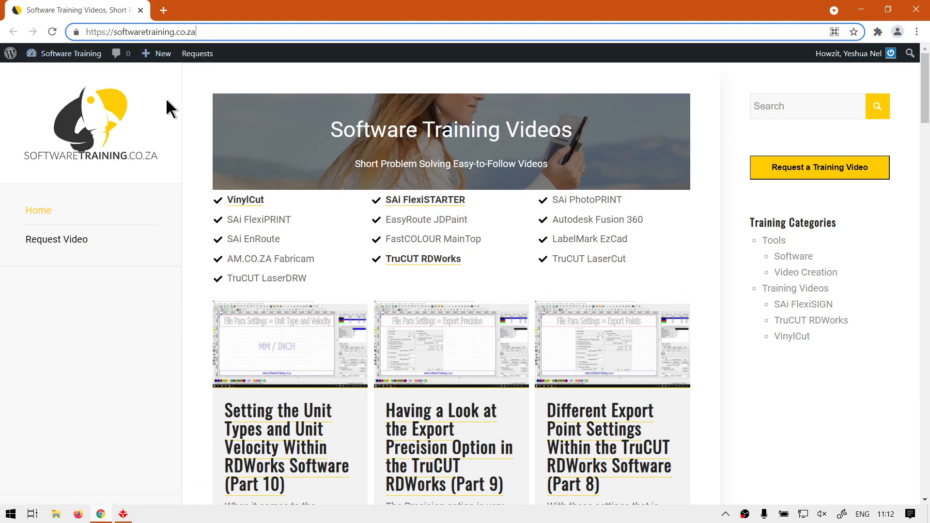